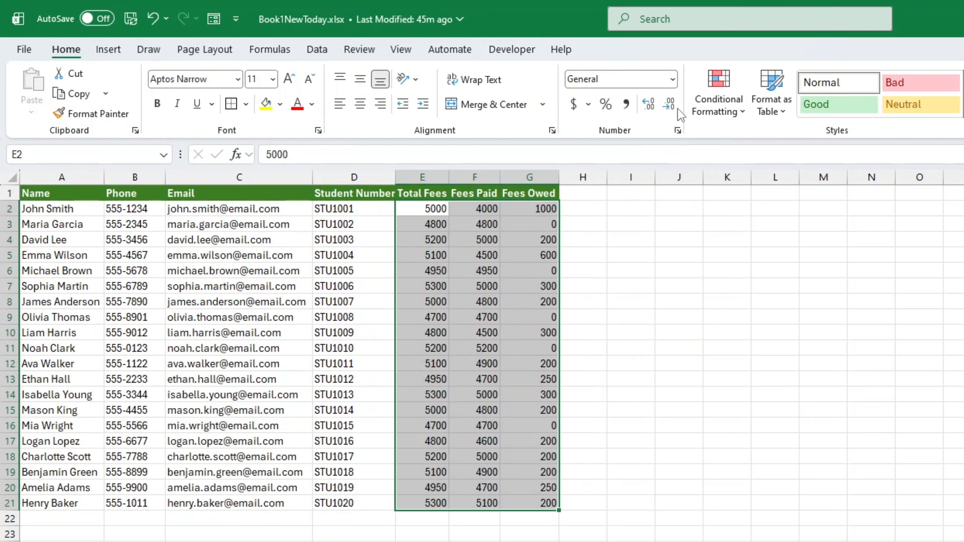
# - Format the fee values in E2:G21 as Currency with no decimal places
pyautogui.click(673, 79)
pyautogui.click(650, 187)
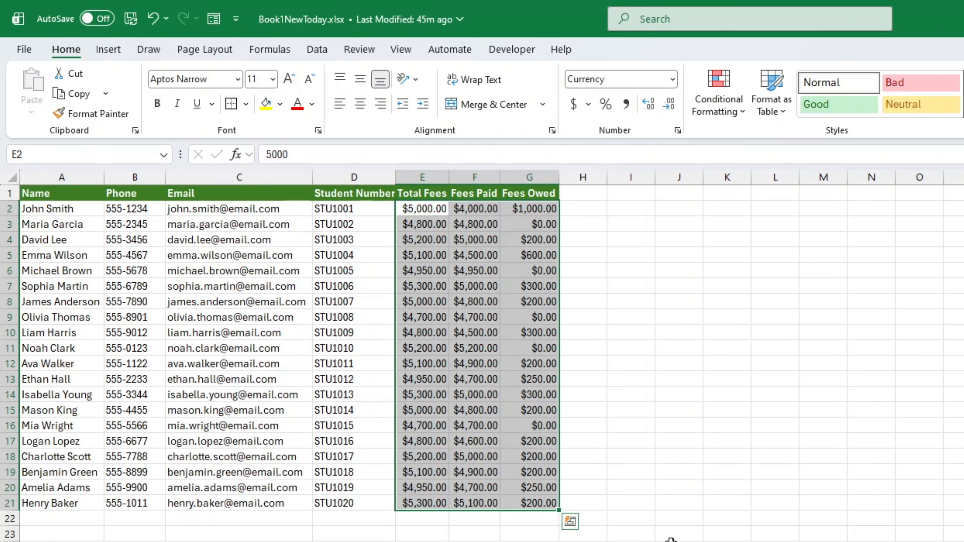
pyautogui.click(672, 539)
pyautogui.moveTo(429, 209); pyautogui.dragTo(546, 505)
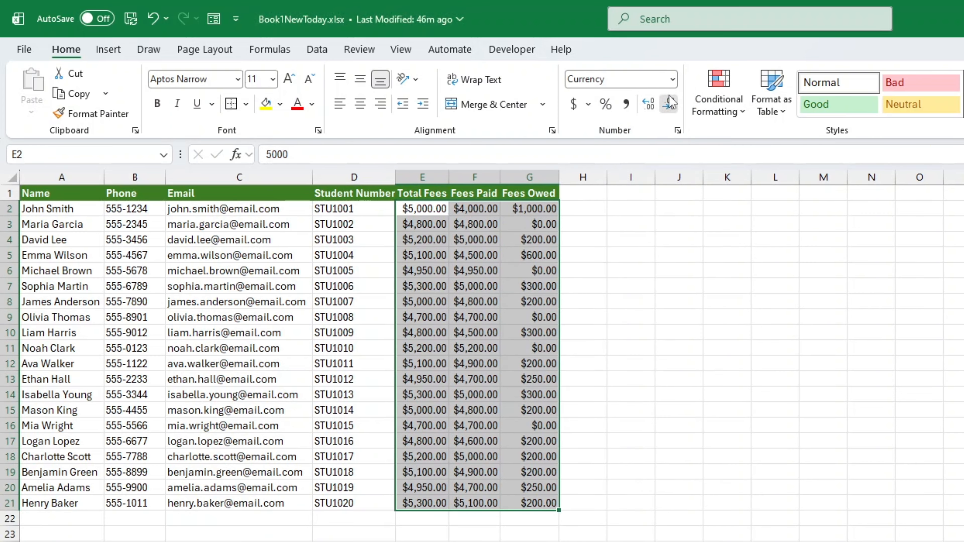
pyautogui.click(669, 103)
pyautogui.click(669, 104)
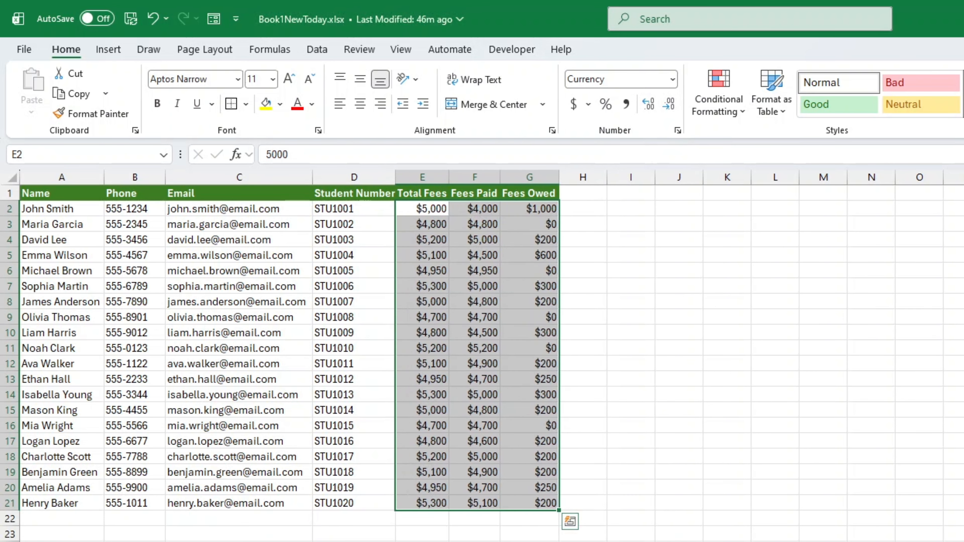
pyautogui.click(677, 541)
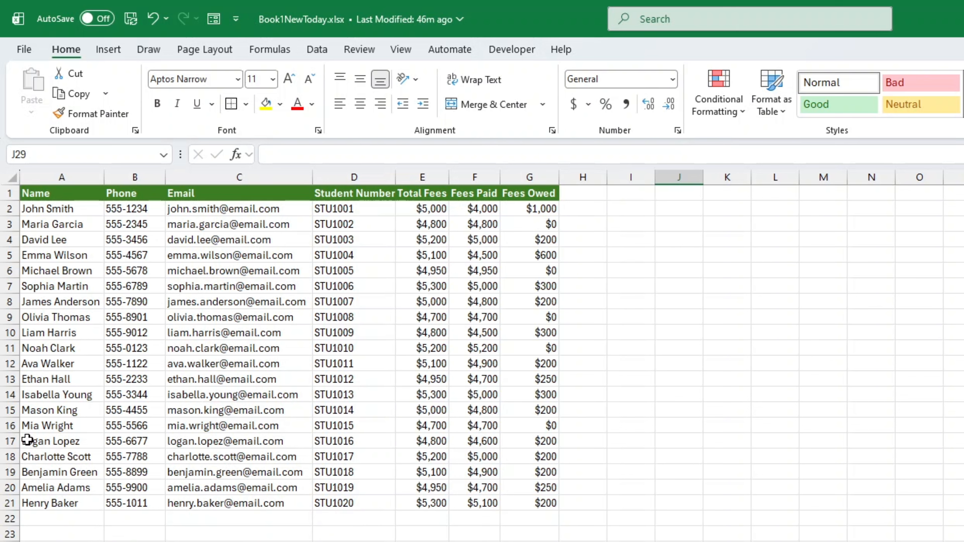
# - Clear the student records in rows 17 to 21
pyautogui.click(11, 457)
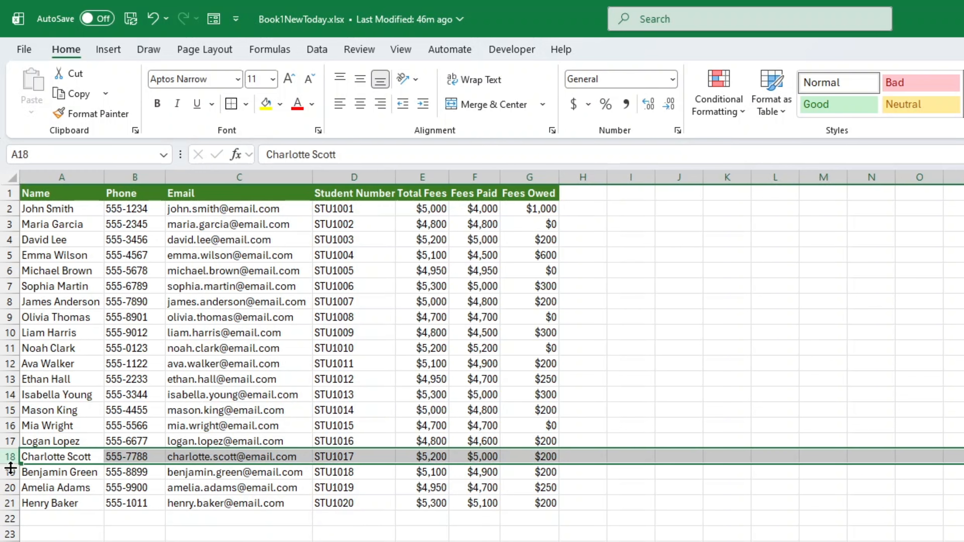
pyautogui.moveTo(10, 441); pyautogui.dragTo(11, 504)
pyautogui.rightClick(11, 504)
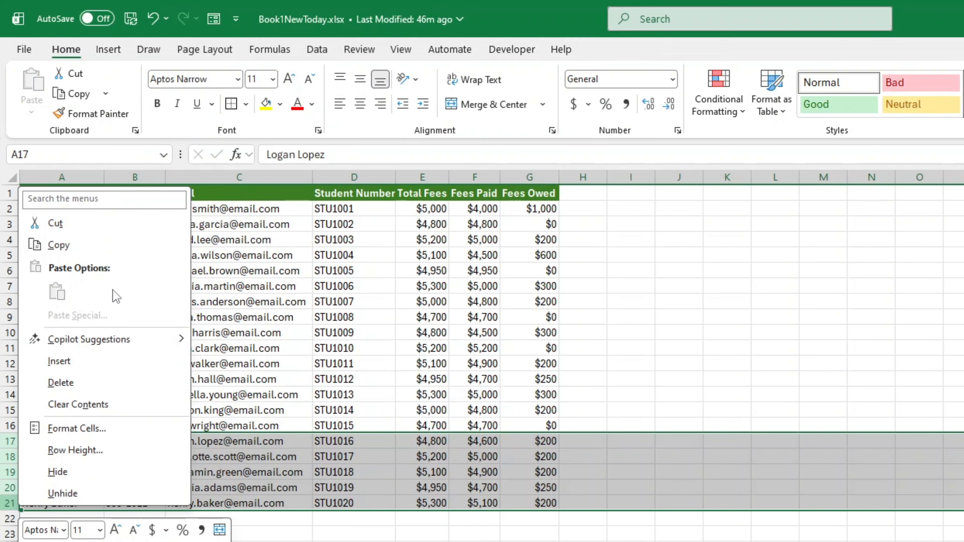
pyautogui.press('Escape')
pyautogui.press('Delete')
pyautogui.click(67, 441)
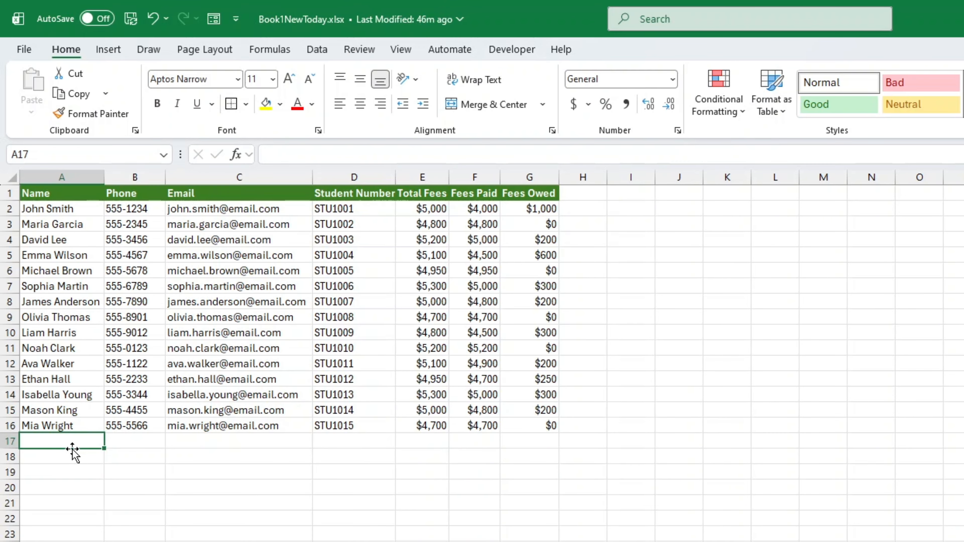
pyautogui.click(583, 541)
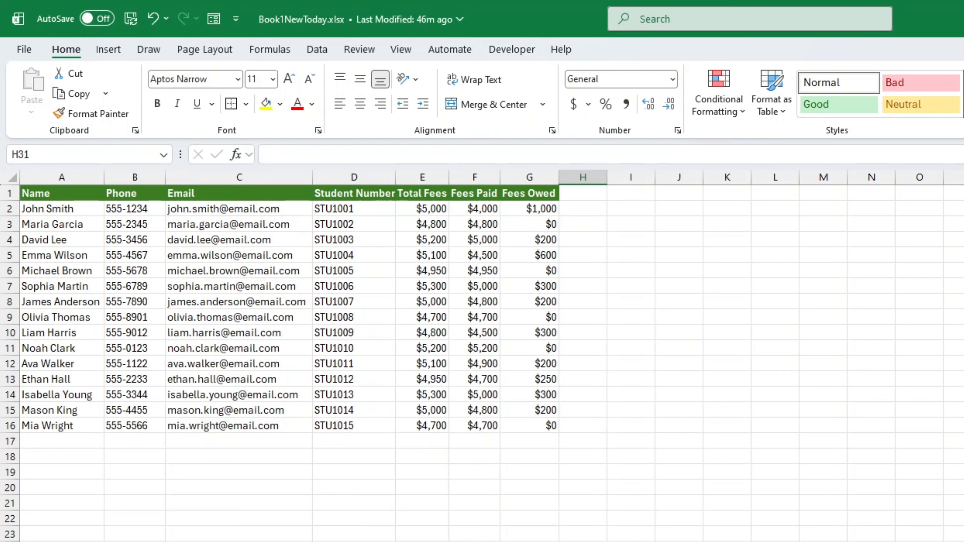
# - Enter the formula =TYPE(A16) in cell A17
pyautogui.click(76, 448)
pyautogui.write('=TYPE')
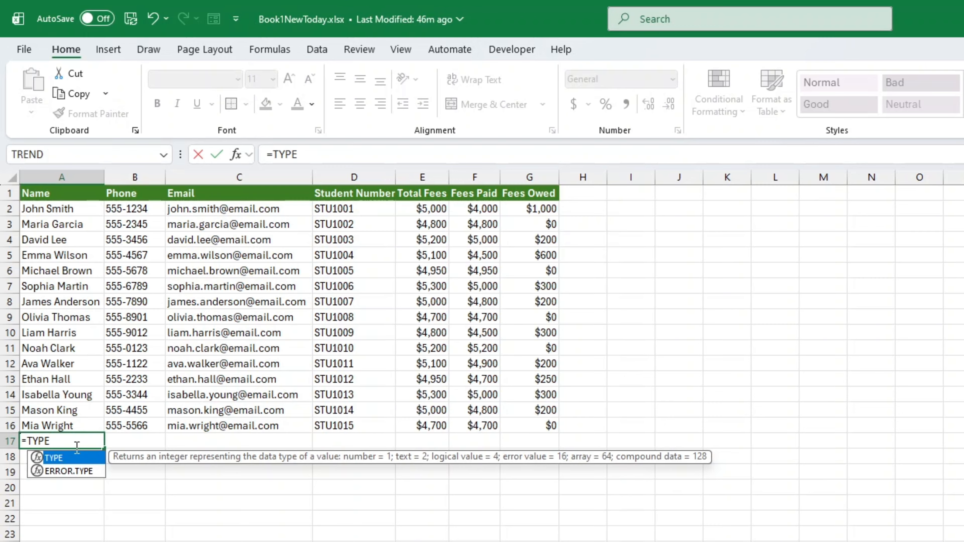
pyautogui.write('(')
pyautogui.click(94, 424)
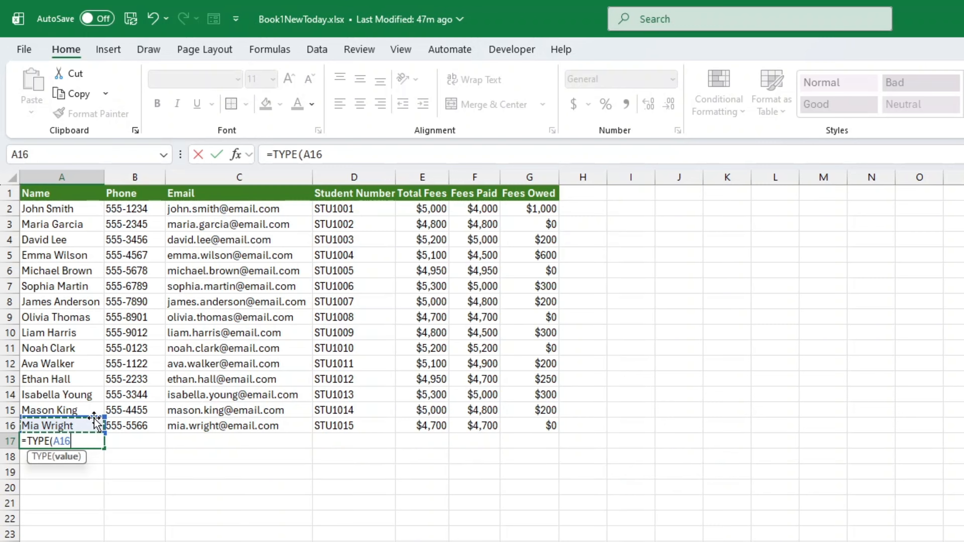
pyautogui.write(')')
pyautogui.press('Return')
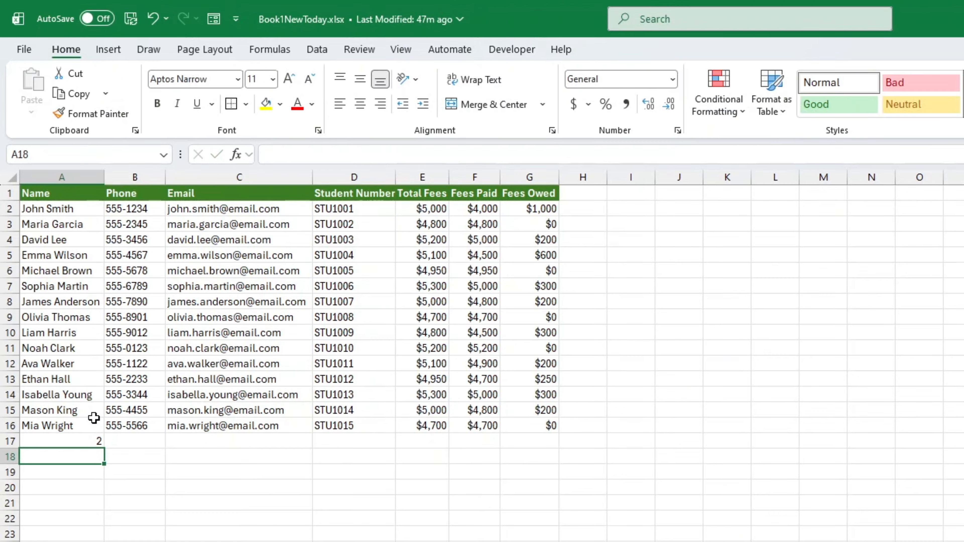
# - Fill the TYPE formula in A17 across row 17 to G17
pyautogui.click(95, 440)
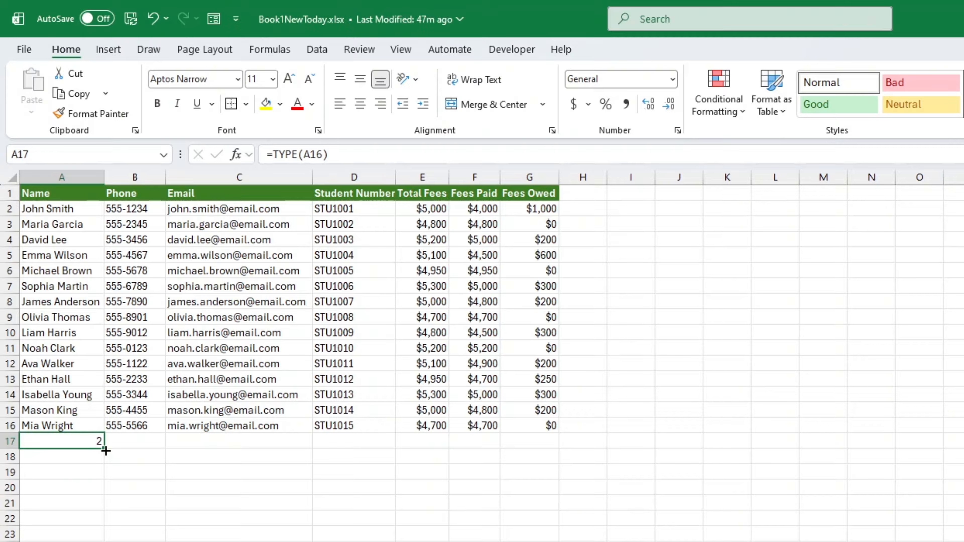
pyautogui.moveTo(105, 451); pyautogui.dragTo(568, 450)
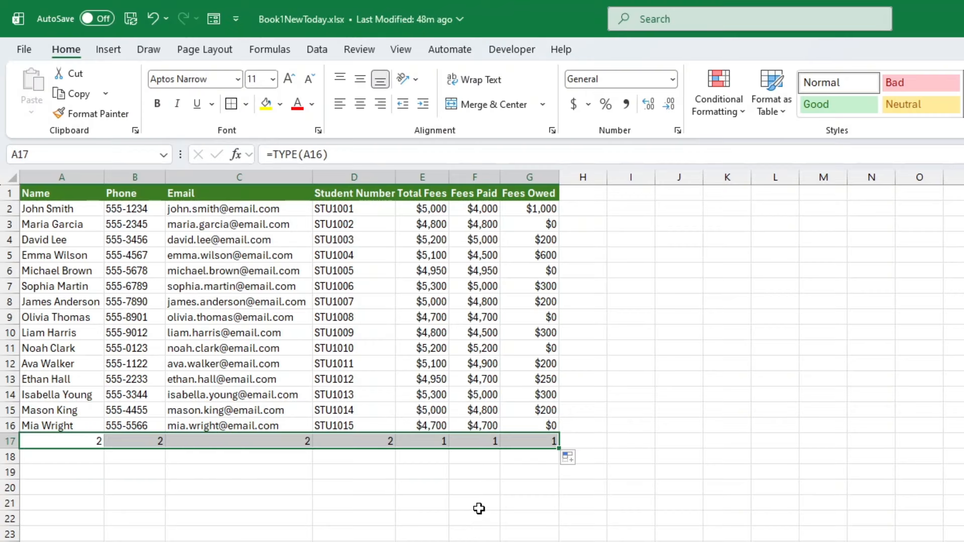
pyautogui.click(479, 508)
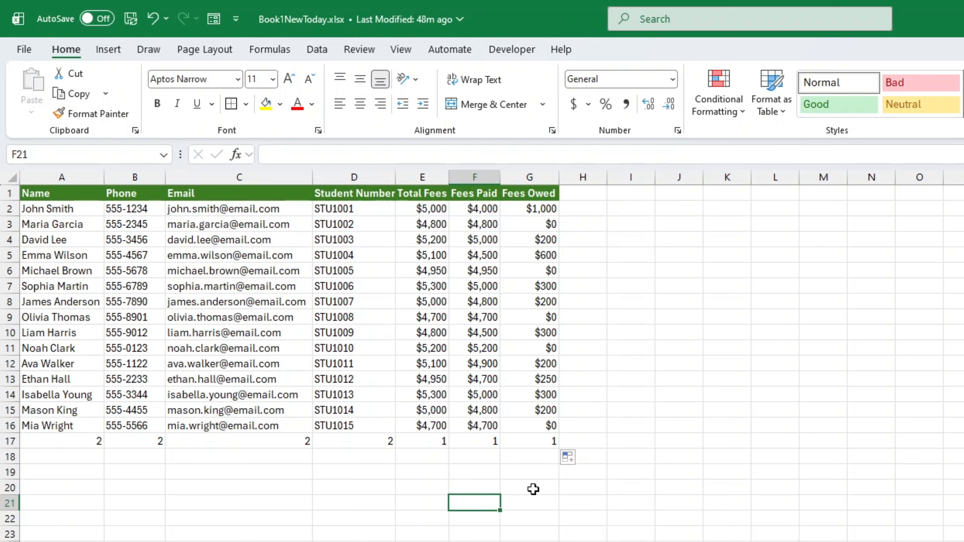
pyautogui.click(585, 425)
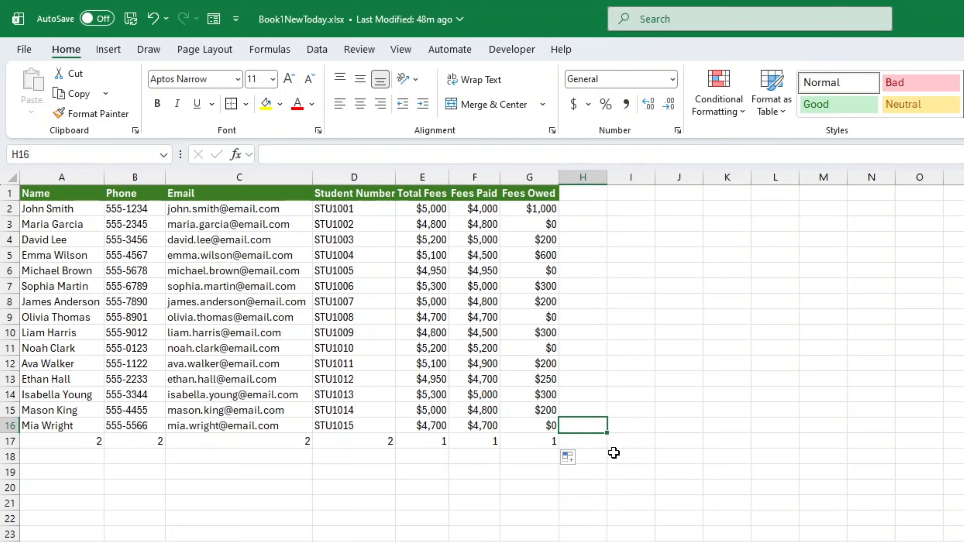
pyautogui.click(543, 441)
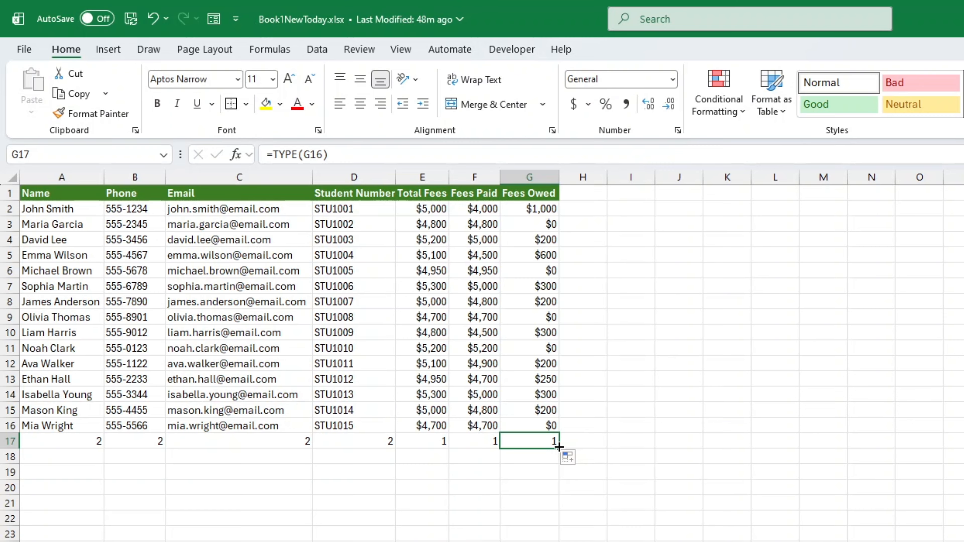
pyautogui.click(561, 497)
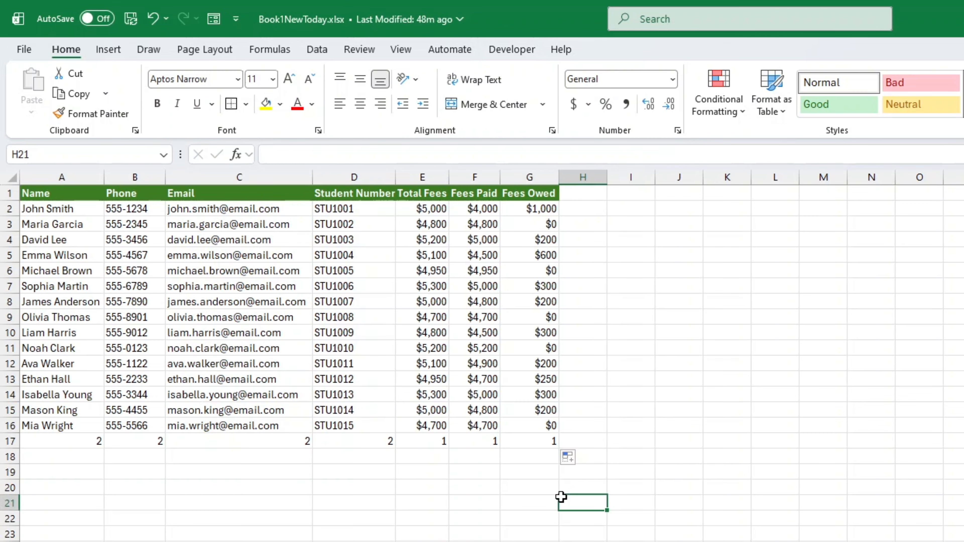
pyautogui.click(538, 384)
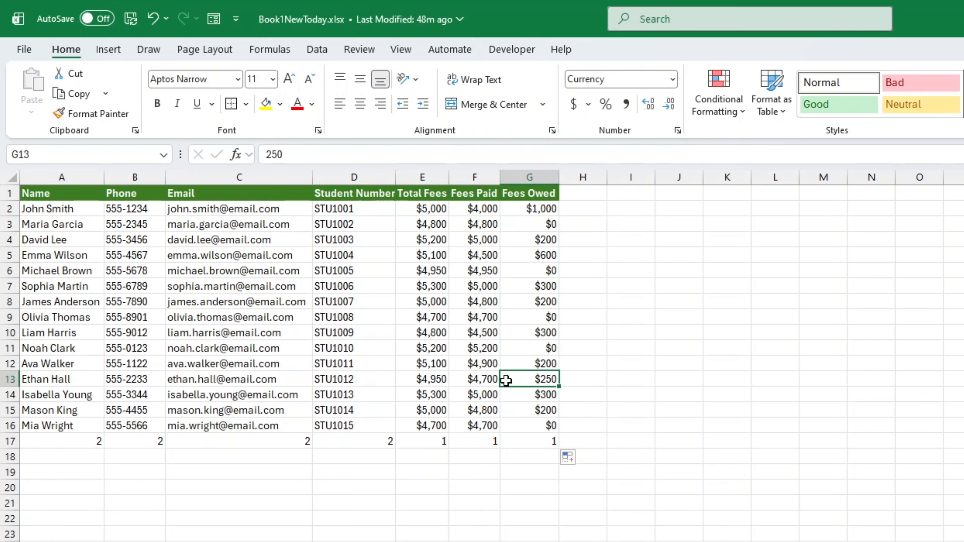
pyautogui.click(442, 379)
pyautogui.click(470, 379)
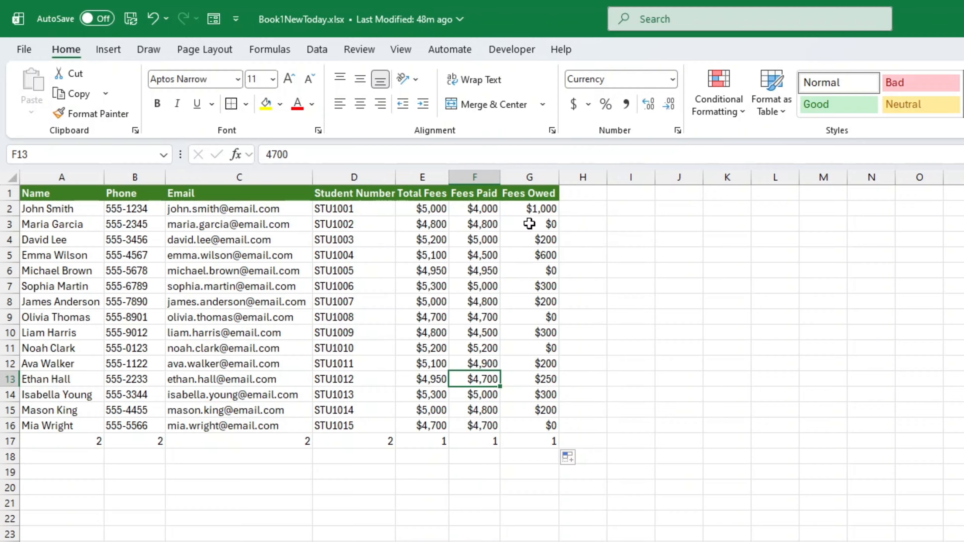
# - Replace the fixed Fees Owed value in G2 with the formula =SUM(E2-F2)
pyautogui.click(538, 210)
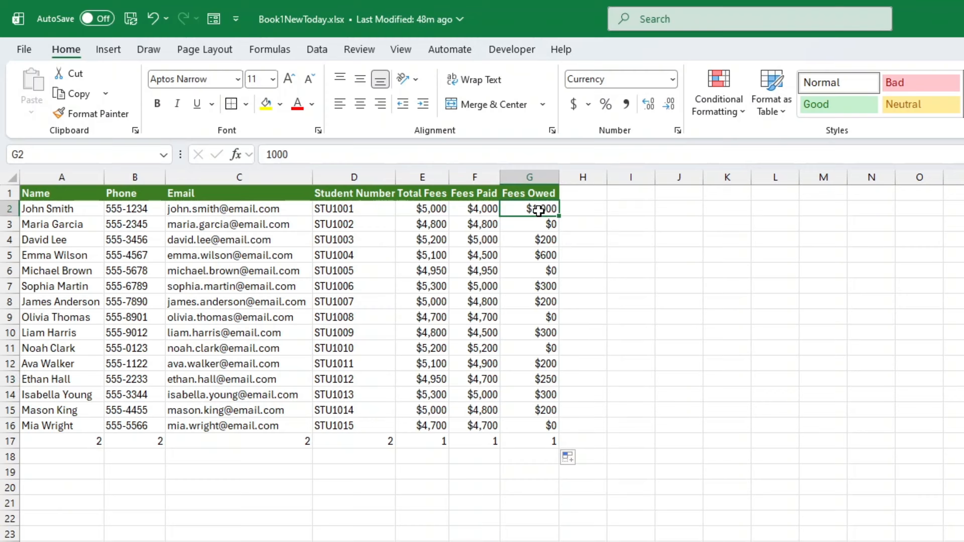
pyautogui.write('=SUM(')
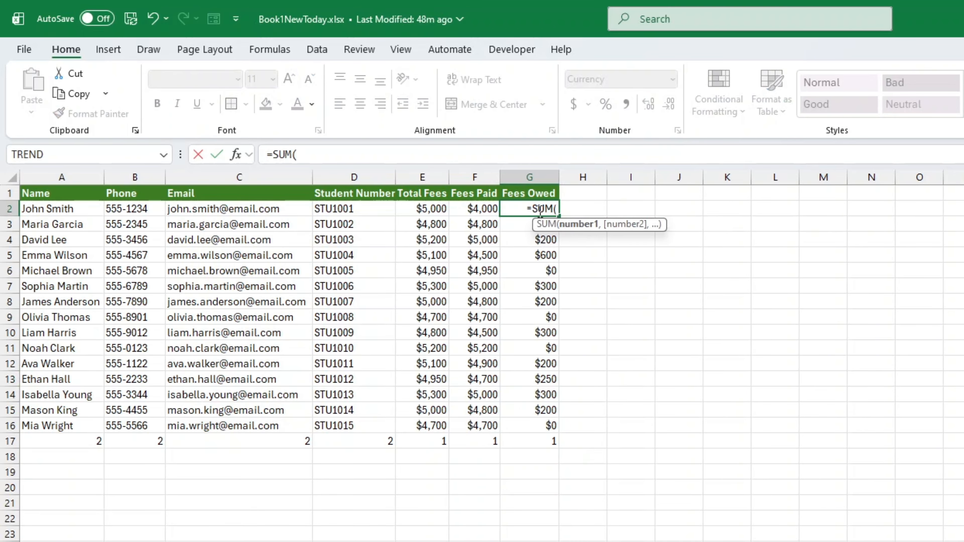
pyautogui.click(417, 207)
pyautogui.write('-')
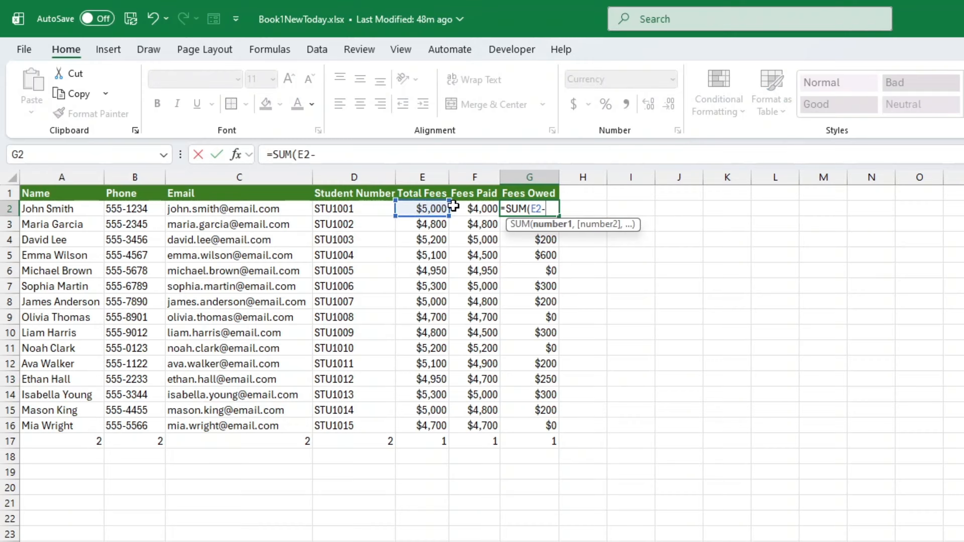
pyautogui.click(455, 207)
pyautogui.write(')')
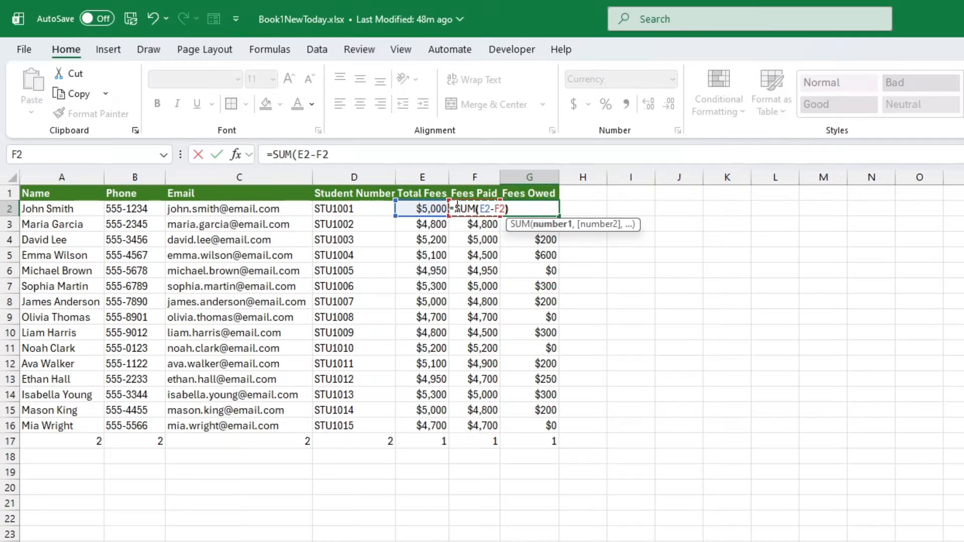
pyautogui.press('Return')
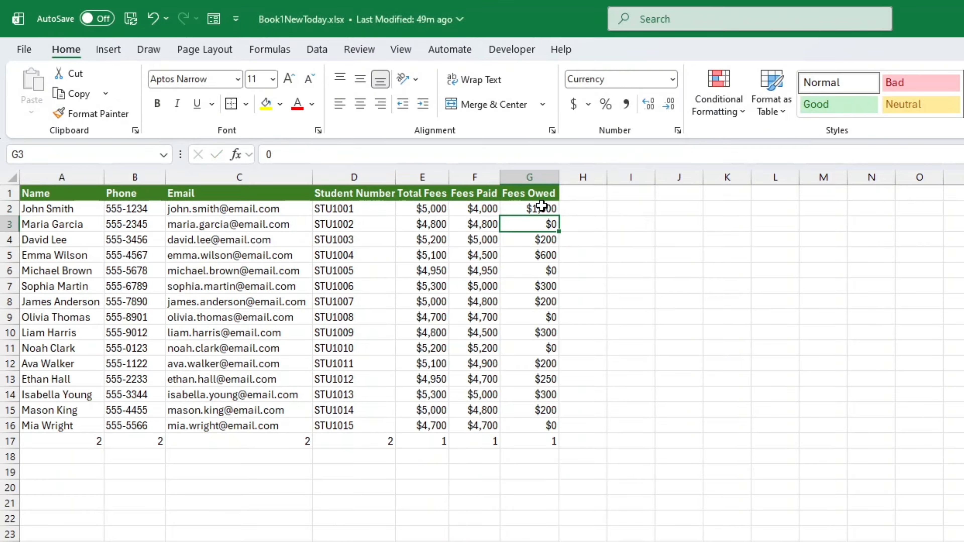
# - Fill the Fees Owed formula in G2 down the column to G17
pyautogui.click(541, 207)
pyautogui.click(561, 221)
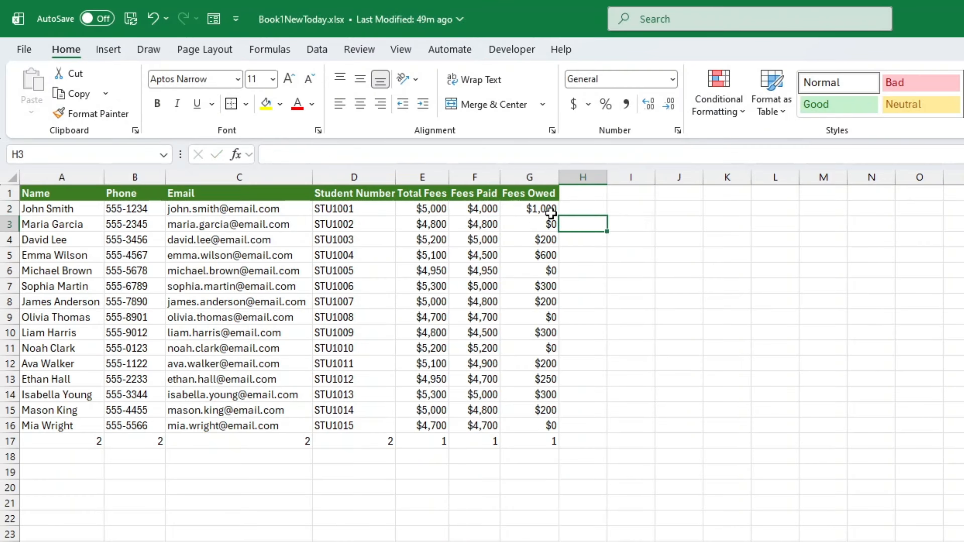
pyautogui.click(549, 211)
pyautogui.doubleClick(558, 216)
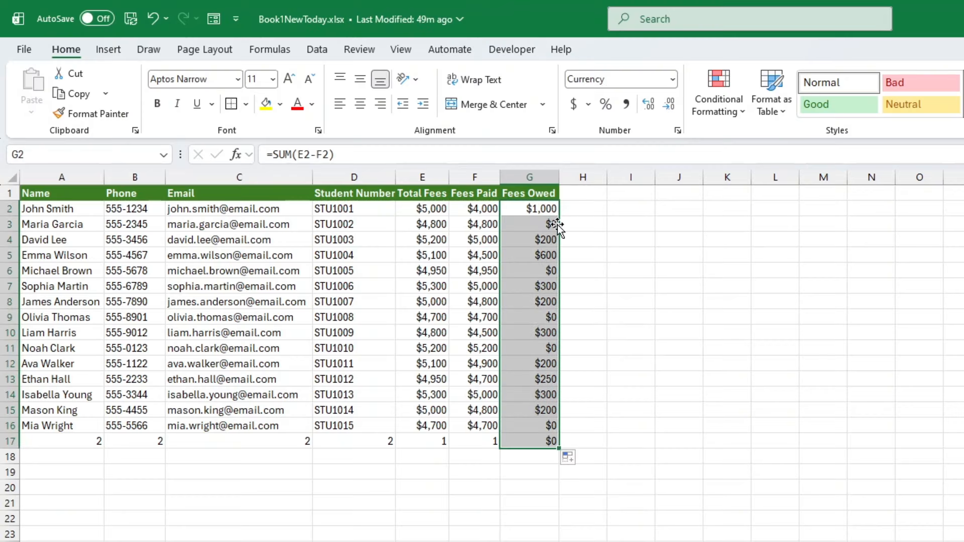
# - Copy the TYPE formula from F17 into G17, and check the Fees Owed formula in G13
pyautogui.click(491, 443)
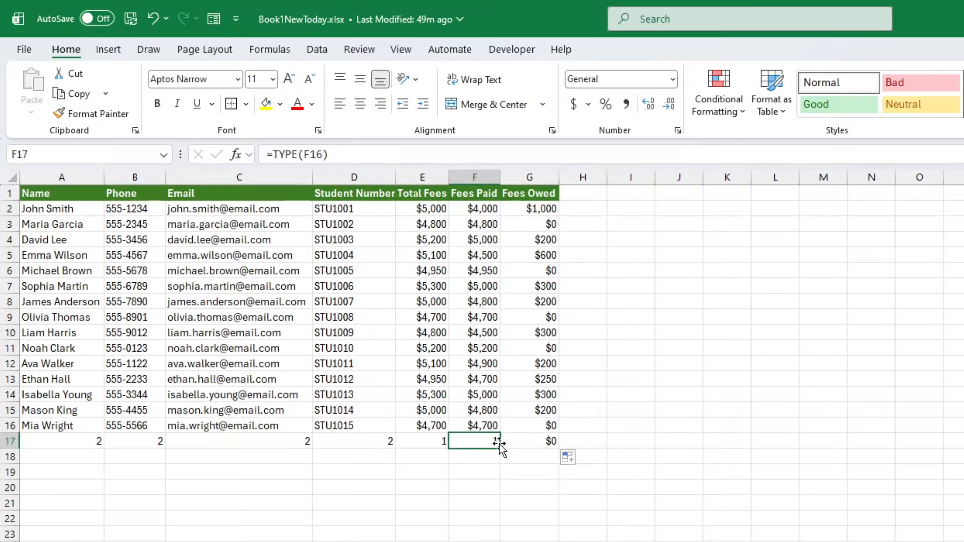
pyautogui.moveTo(499, 444); pyautogui.dragTo(544, 448)
pyautogui.click(567, 502)
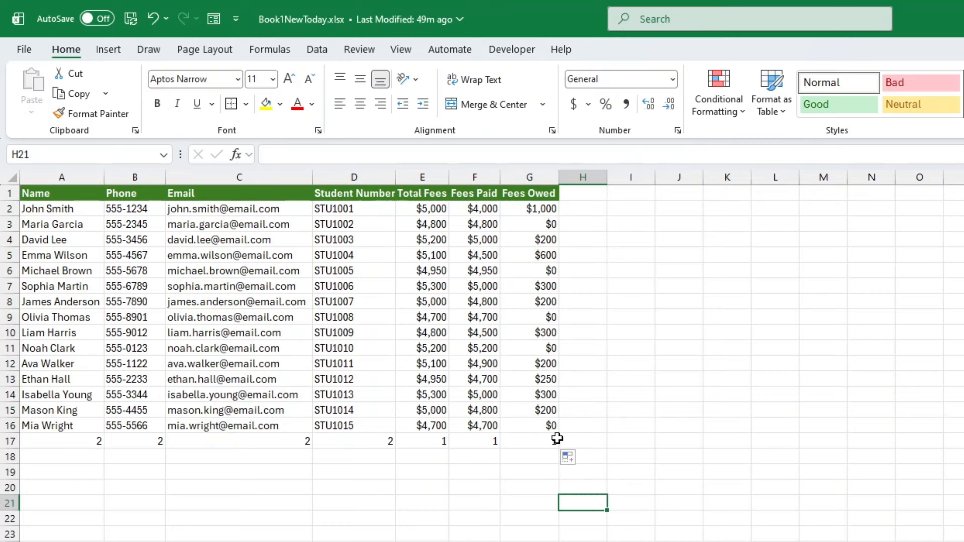
pyautogui.click(536, 377)
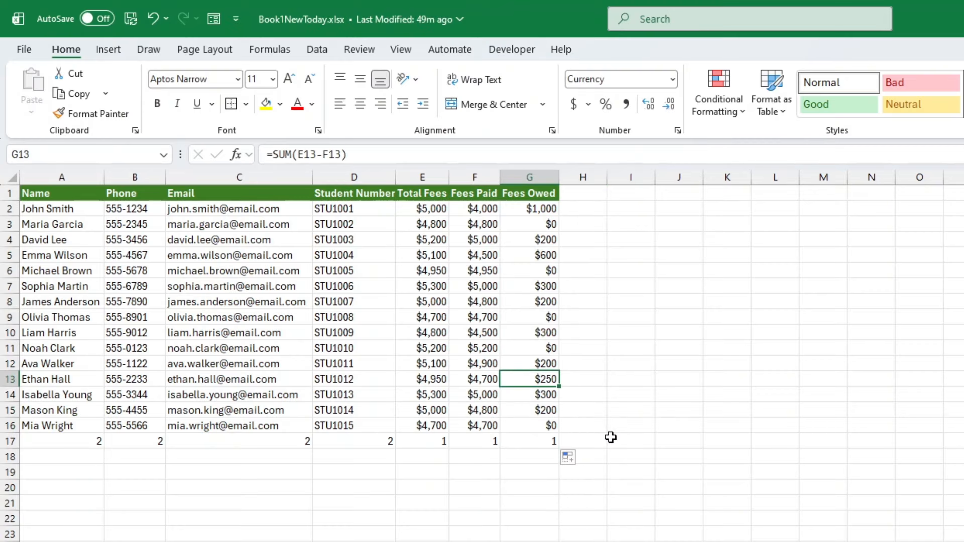
# - Extend the TYPE formula in G17 across to I17
pyautogui.click(550, 441)
pyautogui.moveTo(558, 449); pyautogui.dragTo(643, 450)
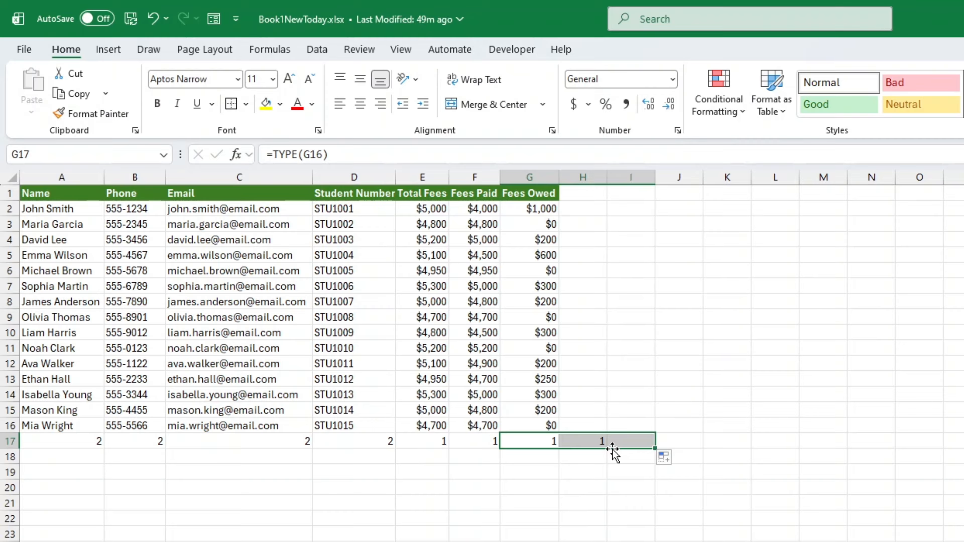
# - Enter the bare formula =SUM in H16, and replace the contents of D11 with a closing parenthesis
pyautogui.click(598, 427)
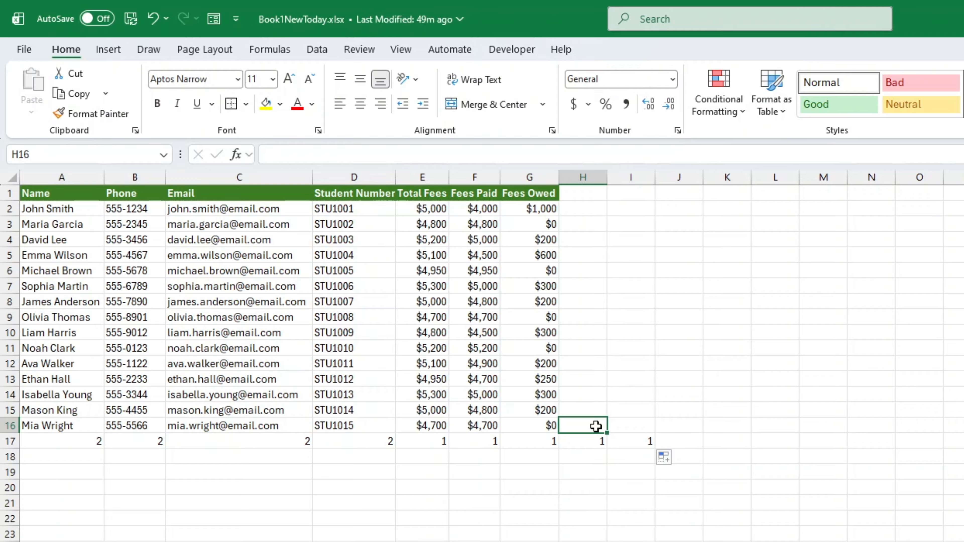
pyautogui.write('=SUM')
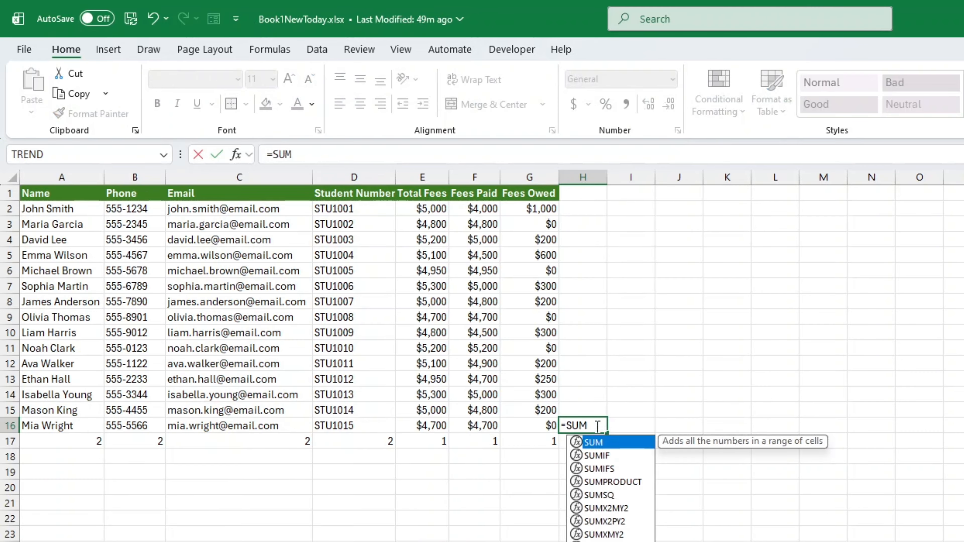
pyautogui.moveTo(360, 351); pyautogui.dragTo(466, 381)
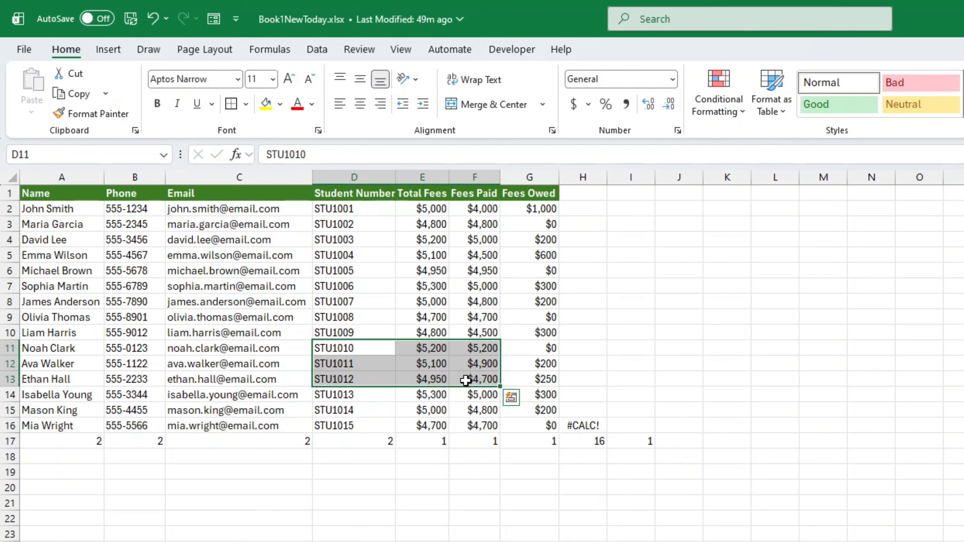
pyautogui.write(')')
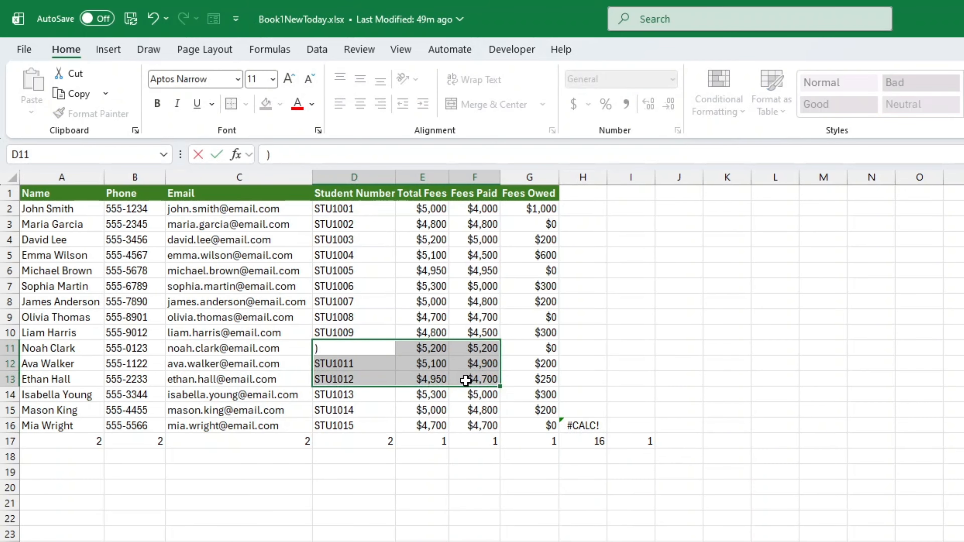
pyautogui.press('Return')
pyautogui.click(631, 541)
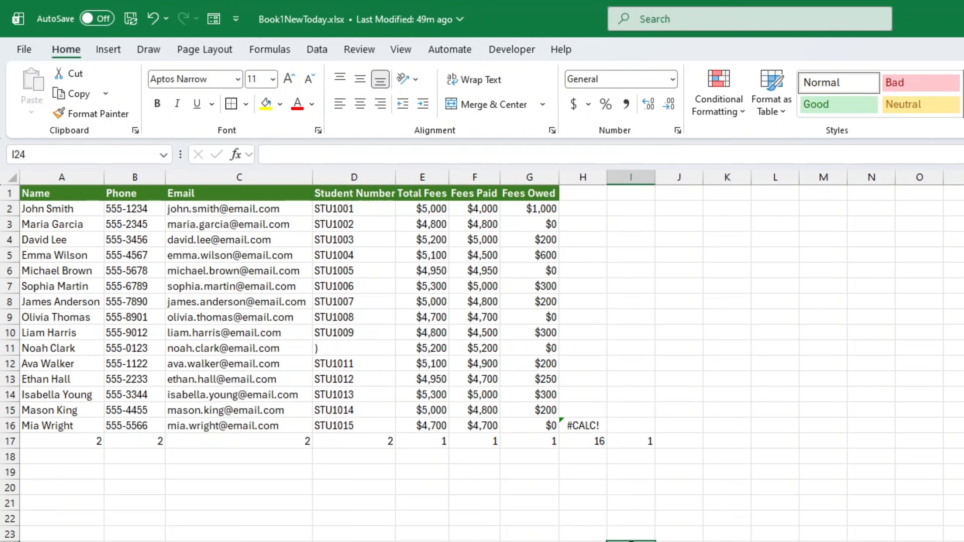
# - Enter the formula =TYPE(D2:D16) in cell D20 to test the Student Number range
pyautogui.click(352, 489)
pyautogui.write('=')
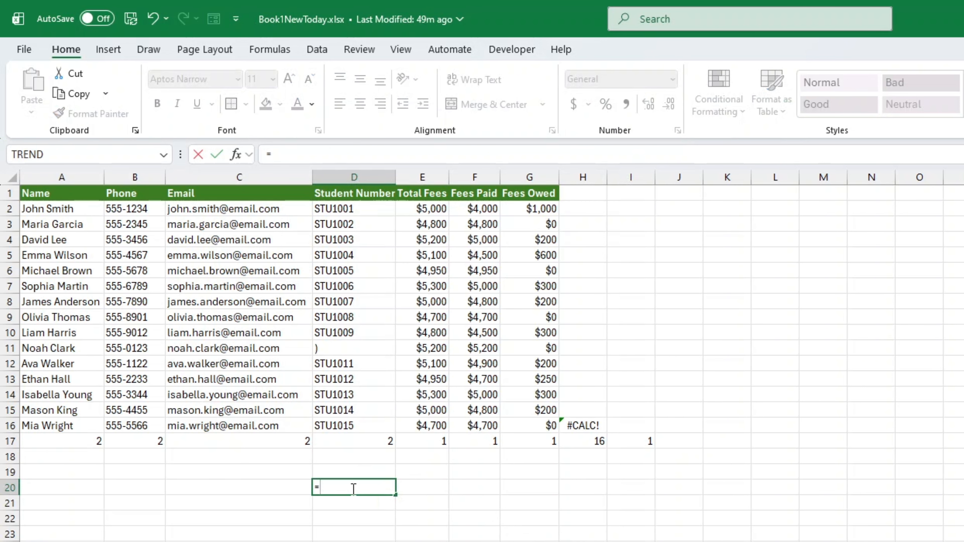
pyautogui.write('TY')
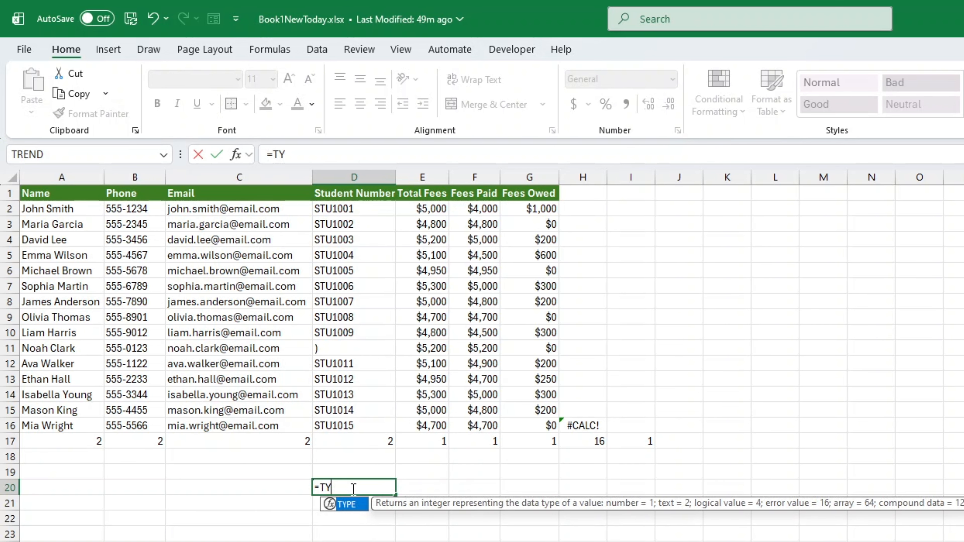
pyautogui.press('Tab')
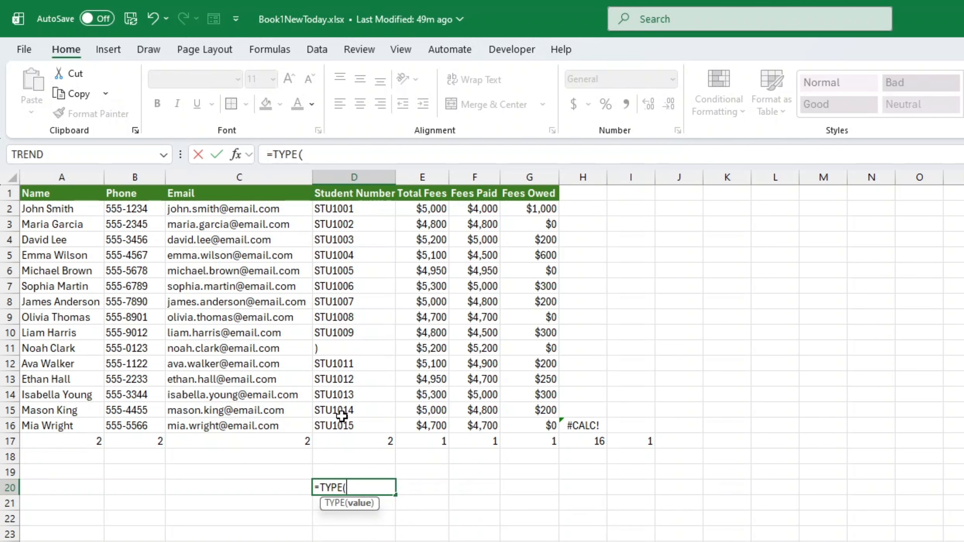
pyautogui.moveTo(339, 420); pyautogui.dragTo(330, 204)
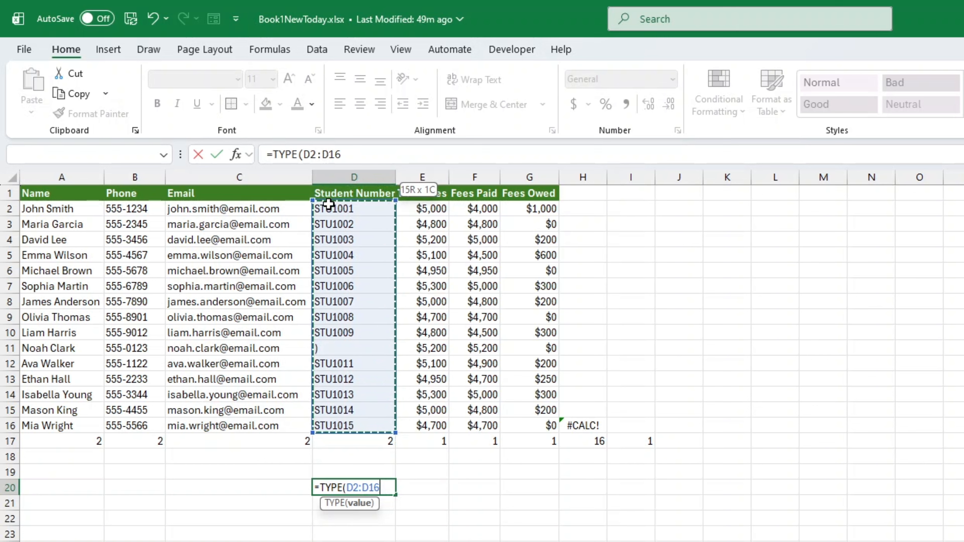
pyautogui.write(')')
pyautogui.press('Return')
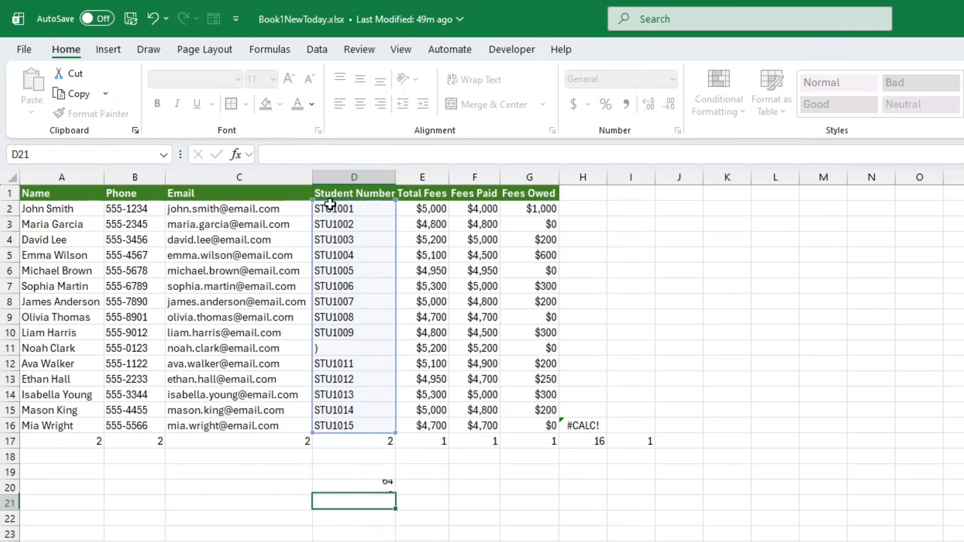